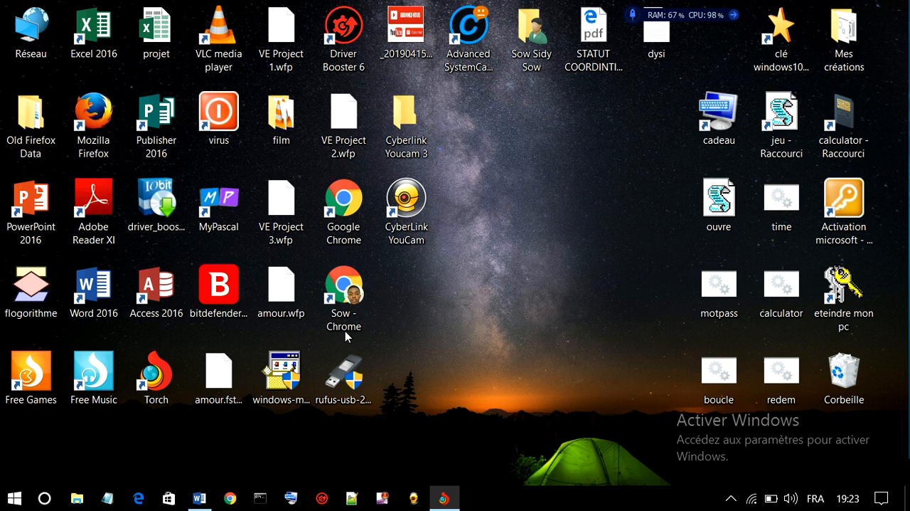
Search Windows for "gestion de", open Gestion de l'ordinateur maximized and show Gestion des disques
left_click(42, 501)
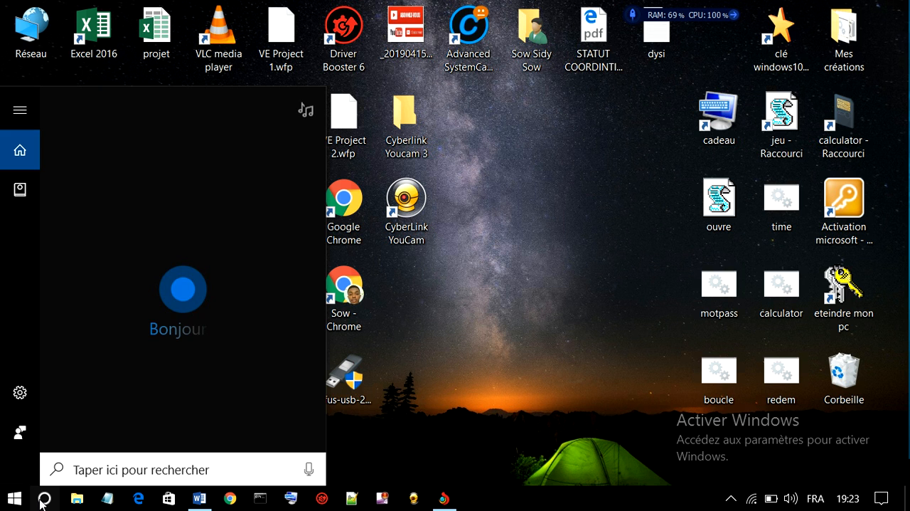
type("g")
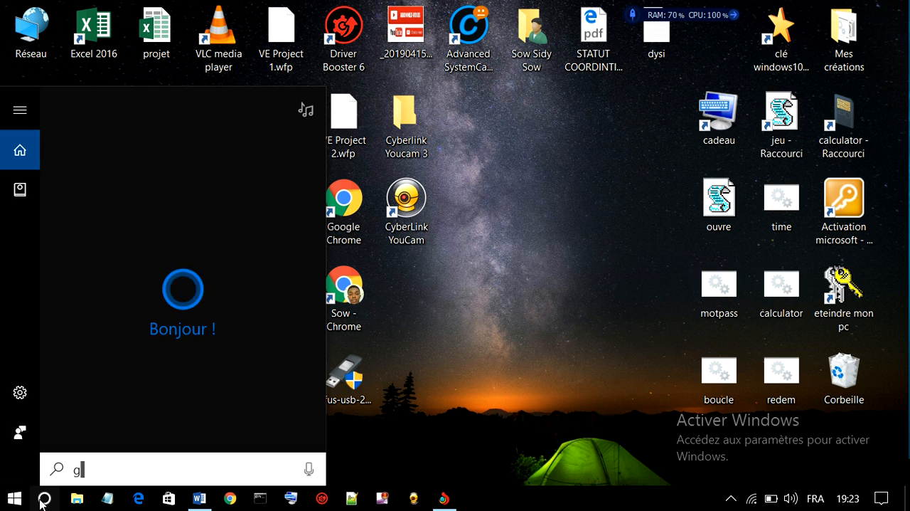
type("est")
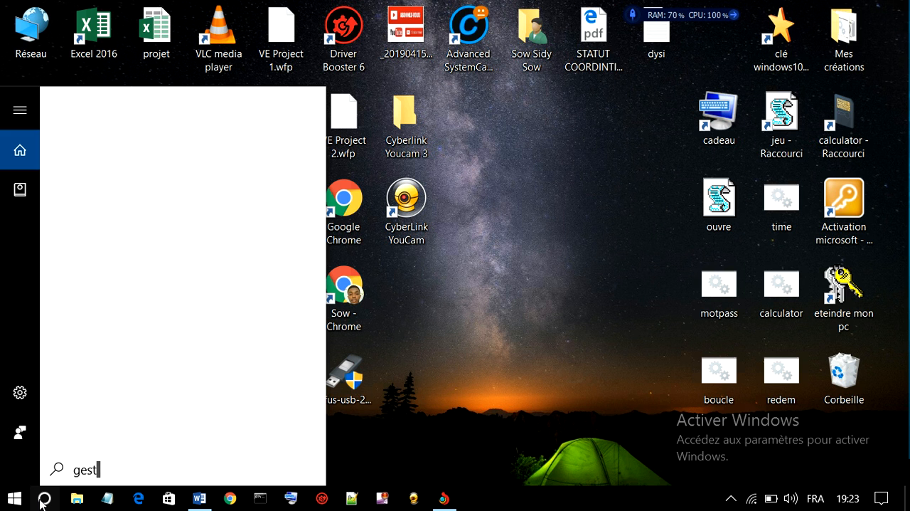
type("ion de")
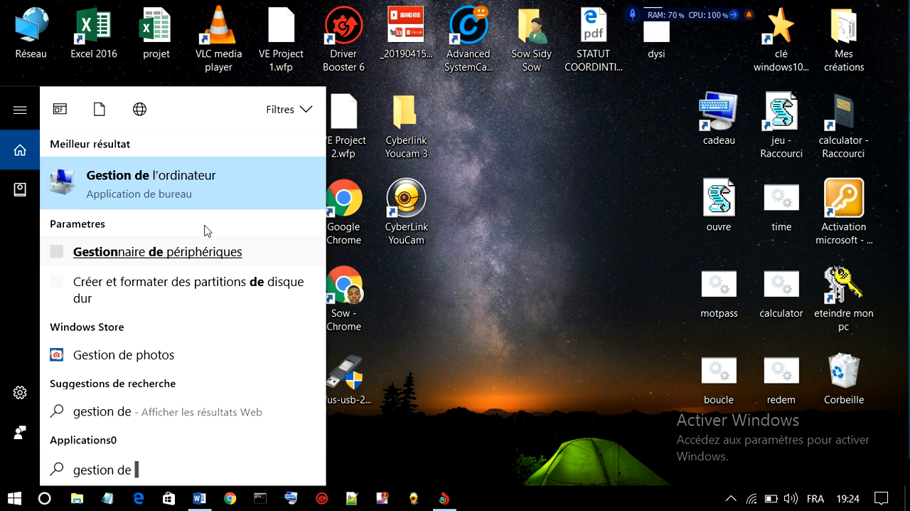
left_click(180, 185)
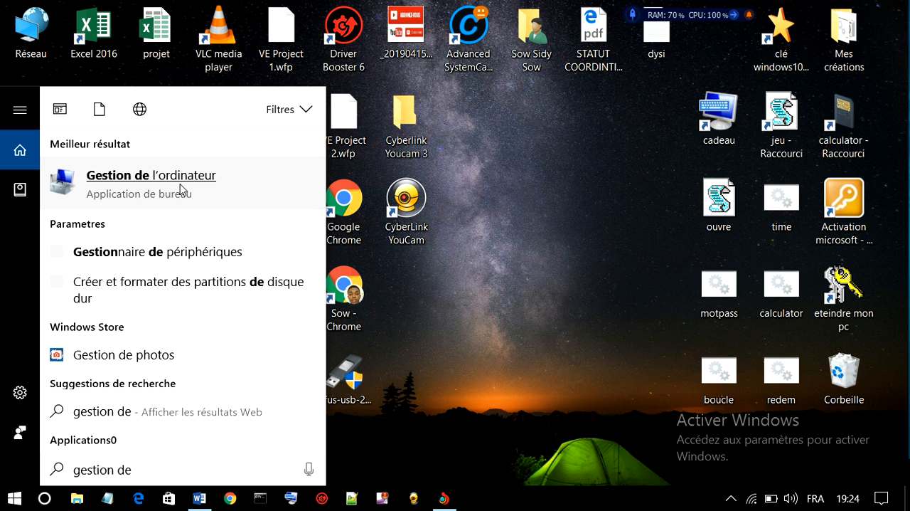
left_click(141, 181)
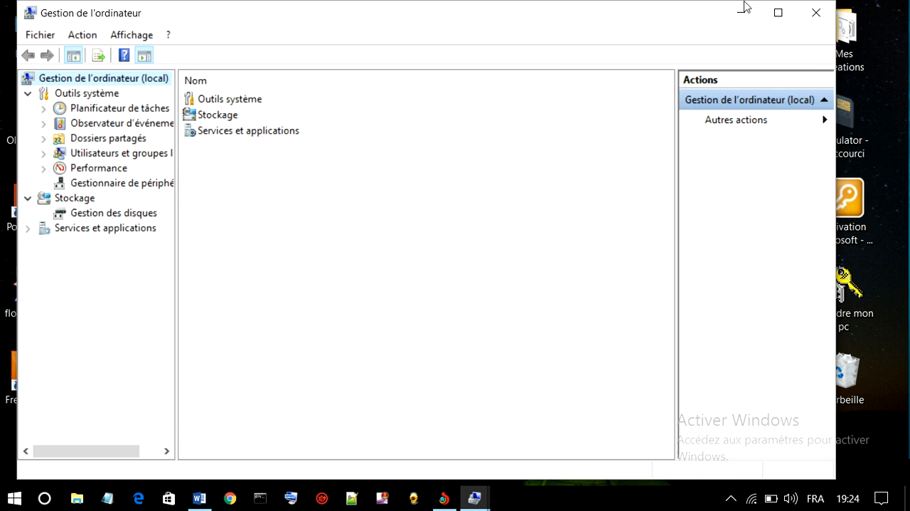
left_click(778, 13)
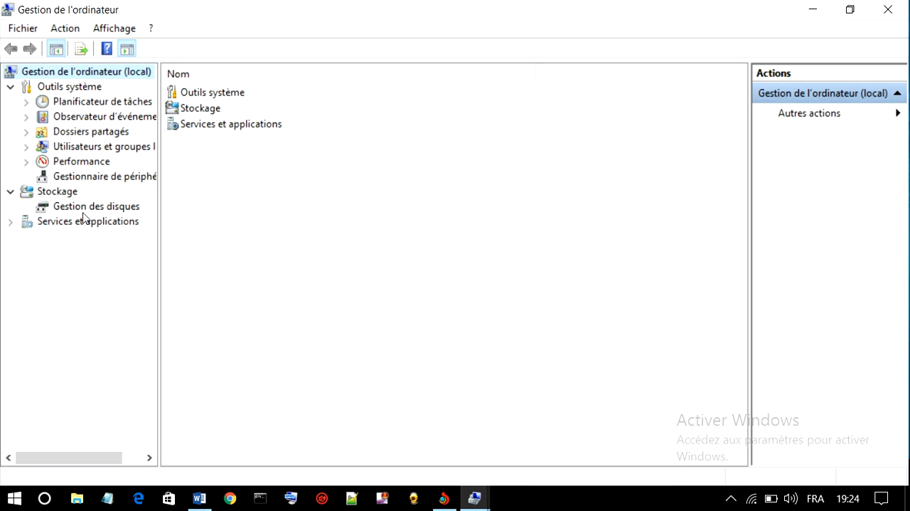
left_click(115, 211)
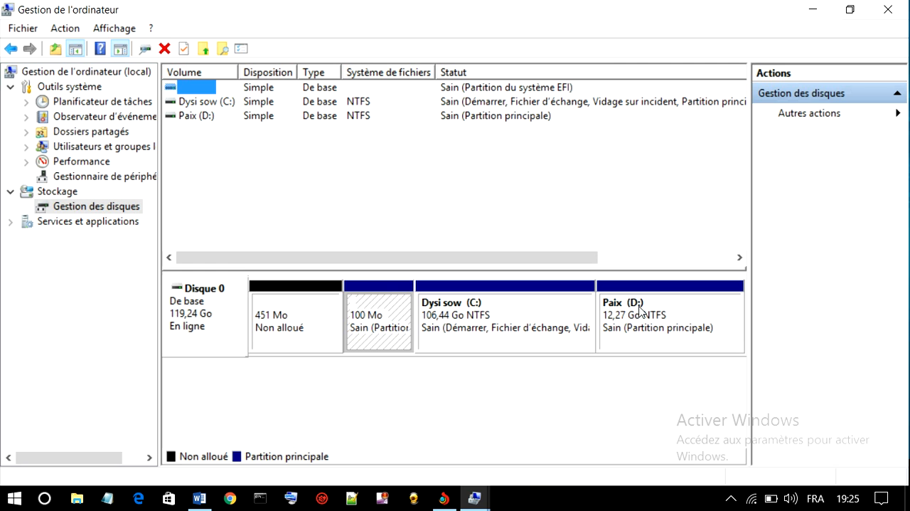
Minimize both Gestion de l'ordinateur windows and examine the drives under Ce PC in File Explorer
left_click(815, 10)
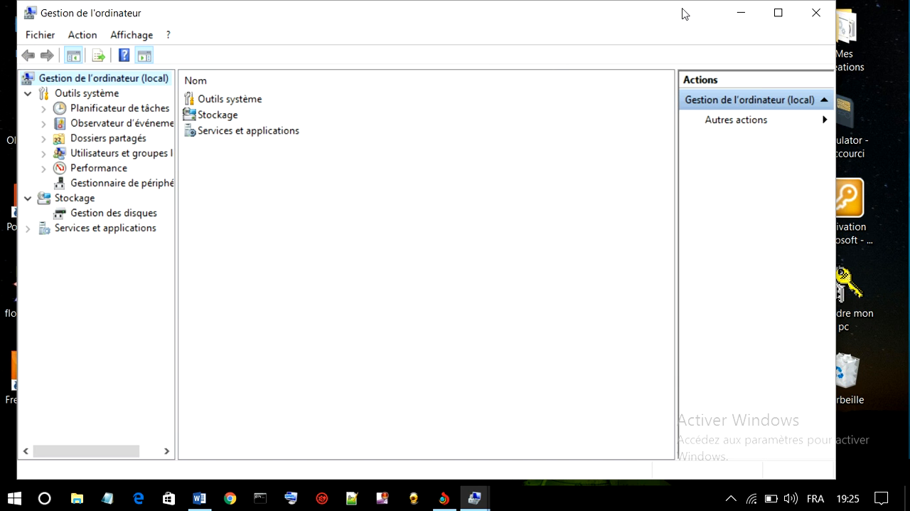
left_click(741, 14)
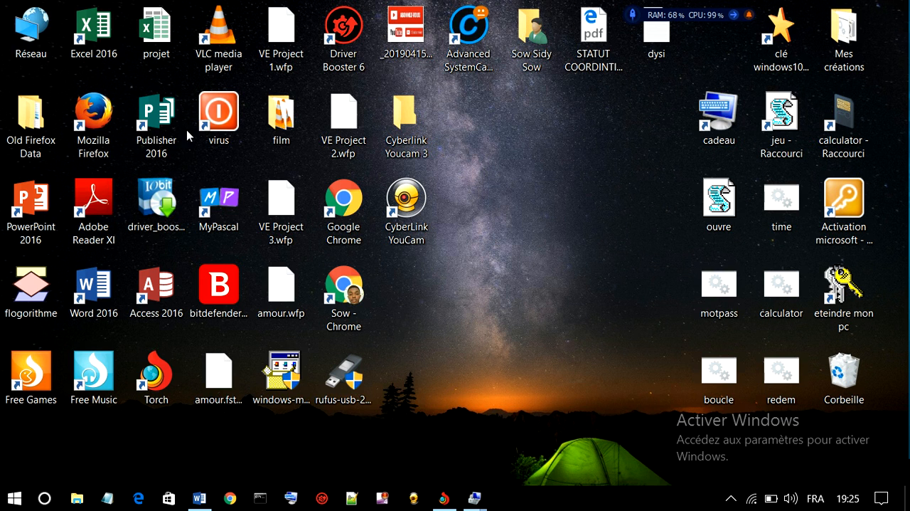
double_click(49, 43)
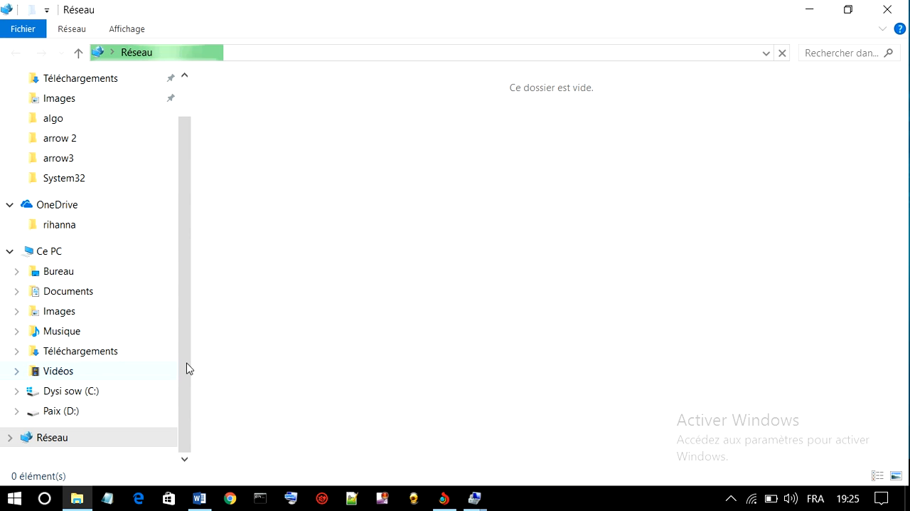
left_click(74, 249)
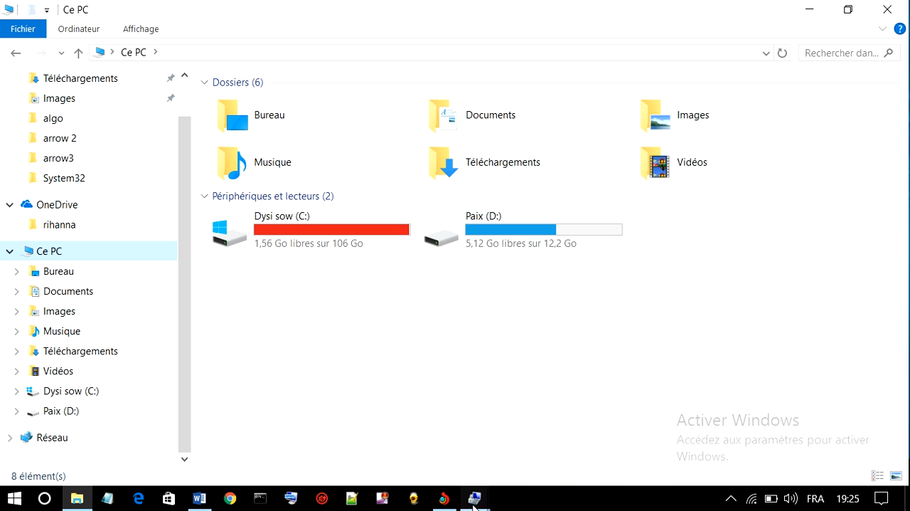
Return to Gestion des disques and shrink the Paix (D:) volume by 1024 MB
mouse_move(474, 501)
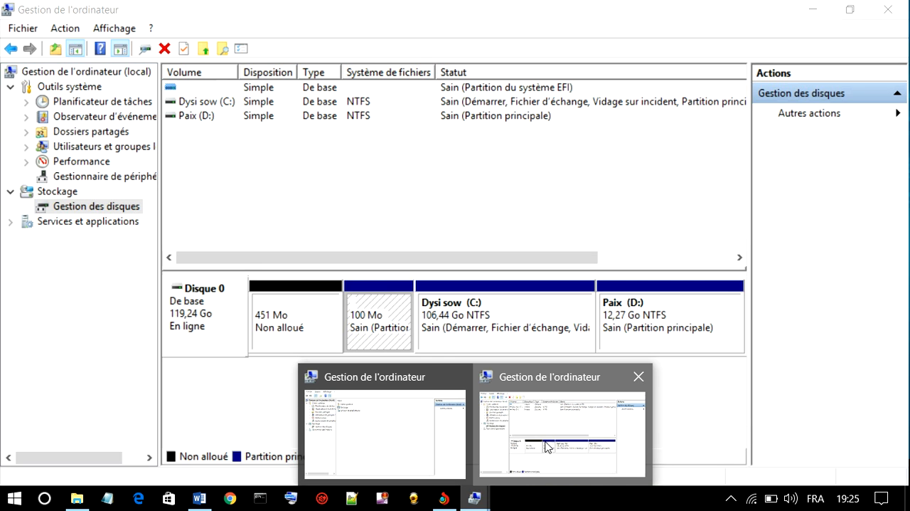
left_click(546, 446)
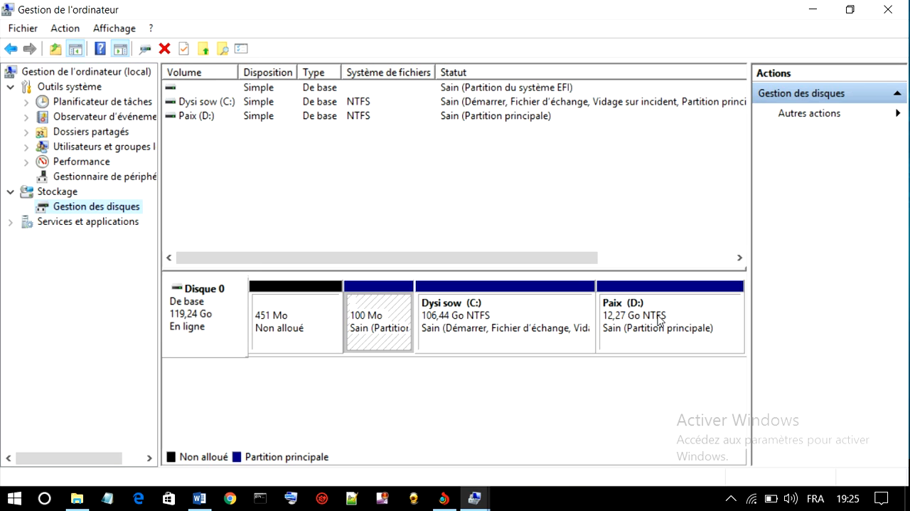
right_click(659, 321)
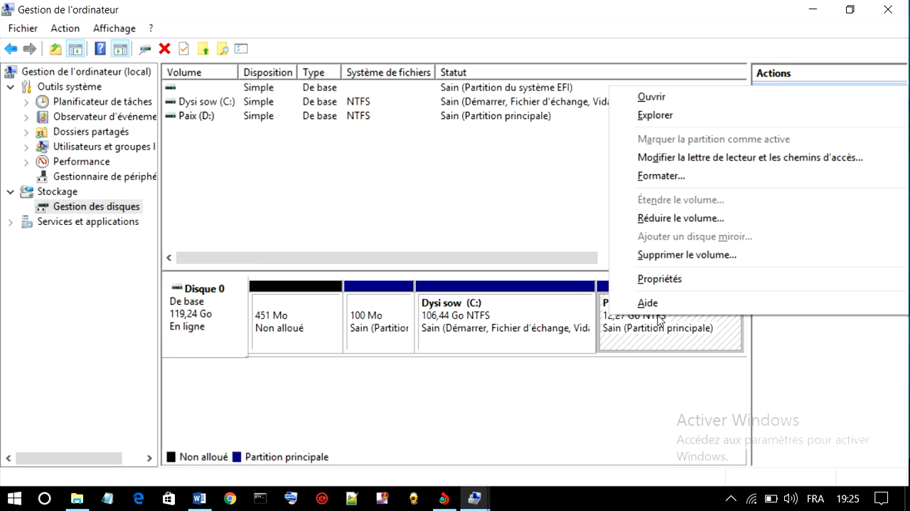
left_click(693, 219)
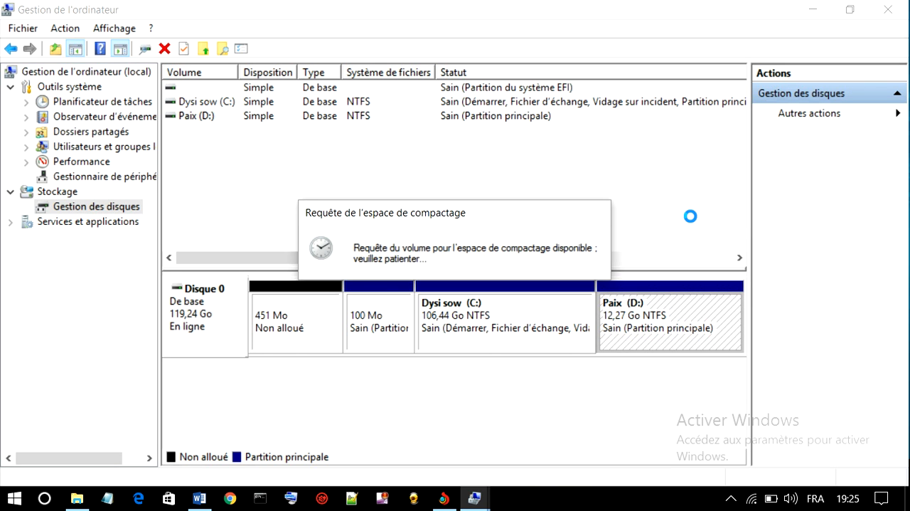
left_click(556, 208)
key("BackSpace")
key("BackSpace")
key("BackSpace")
key("BackSpace")
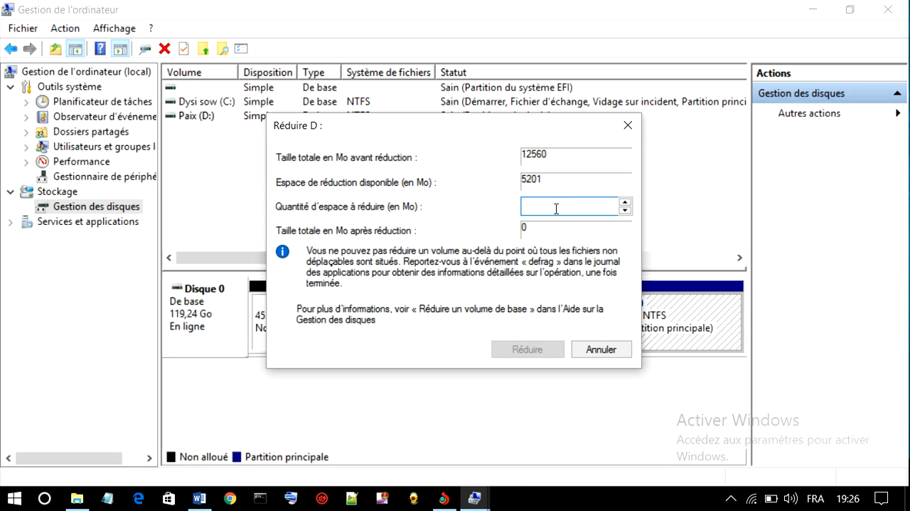
type("100")
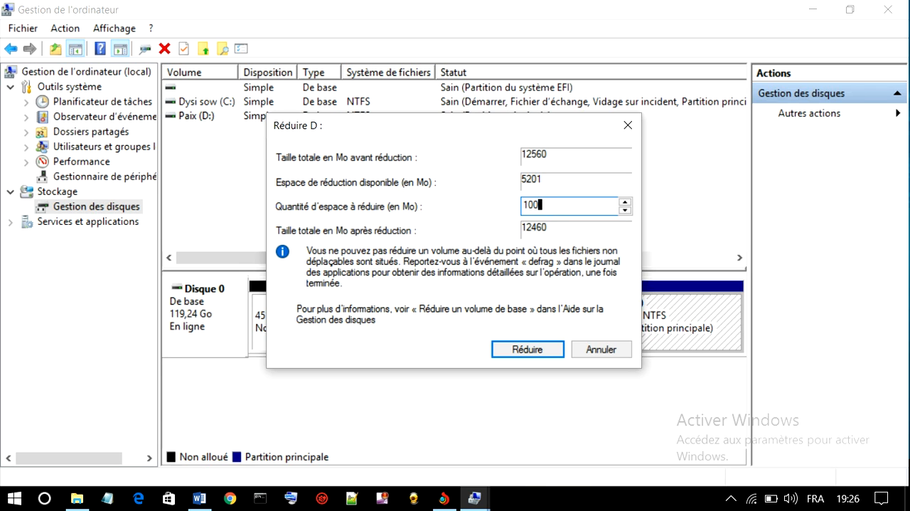
key("BackSpace")
type("24")
left_click(544, 351)
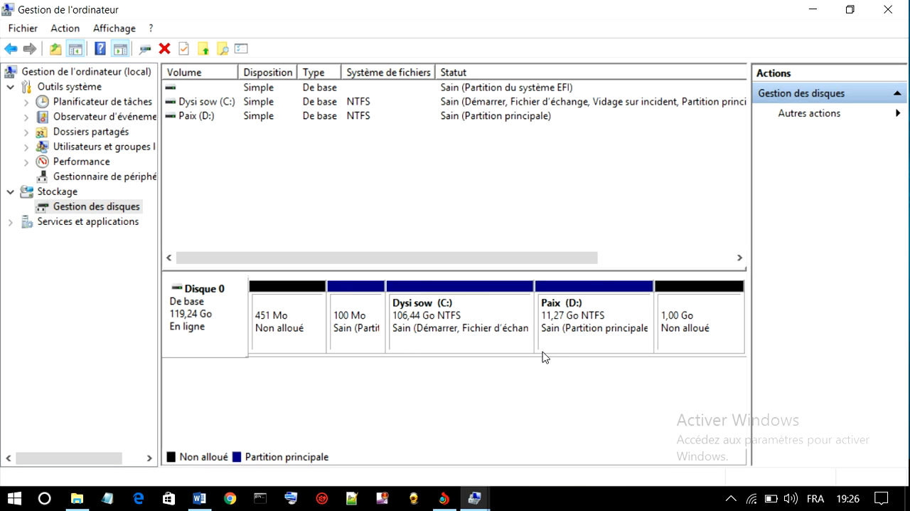
Set up a new simple volume of 1024 MB in the 1 GB unallocated space with drive letter H
right_click(673, 318)
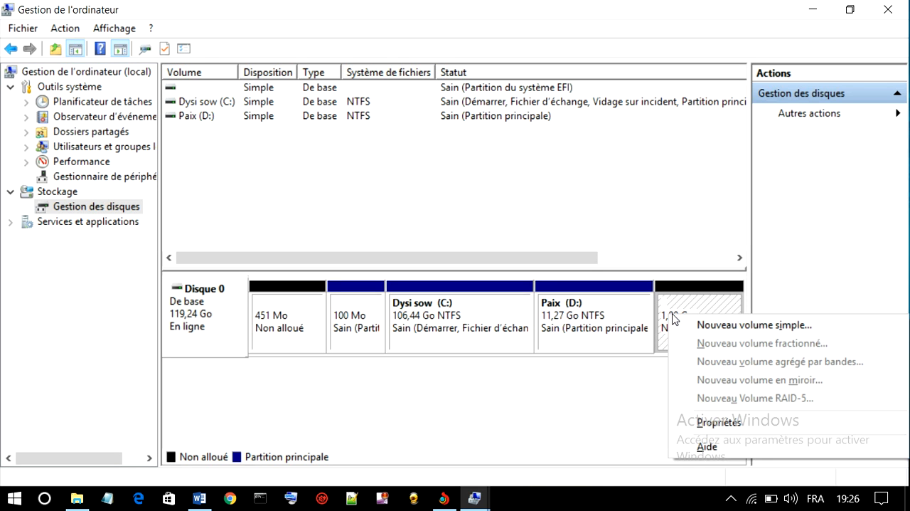
left_click(741, 328)
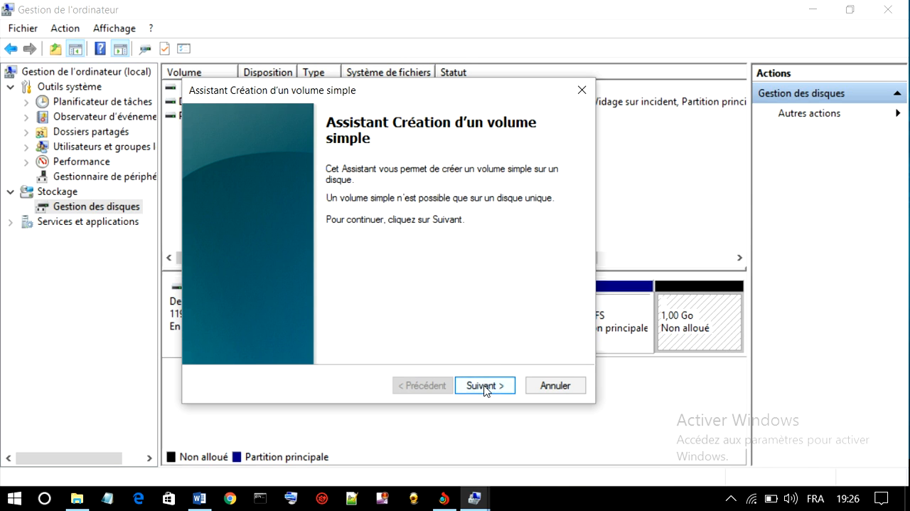
left_click(487, 388)
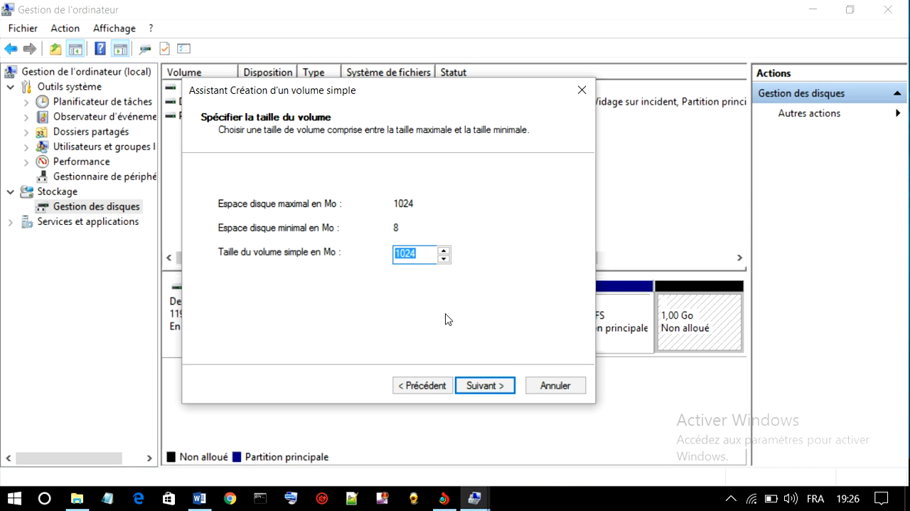
left_click(486, 384)
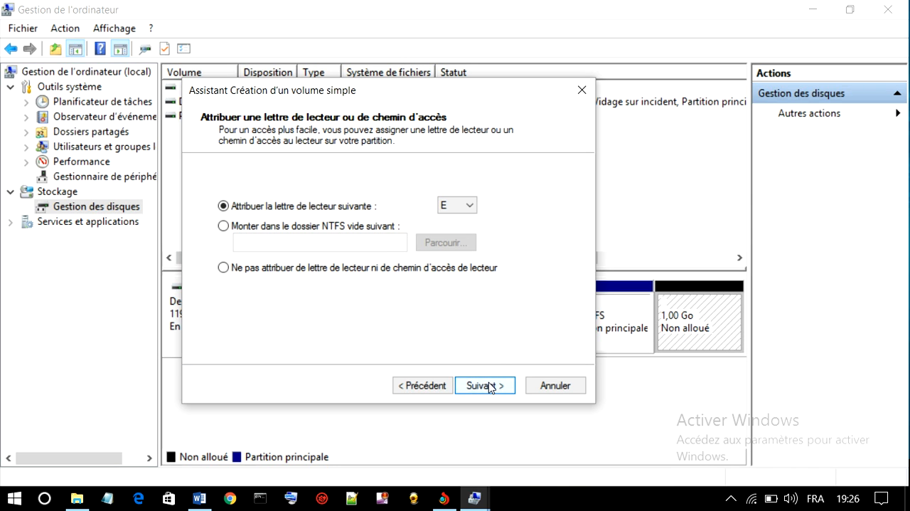
left_click(471, 206)
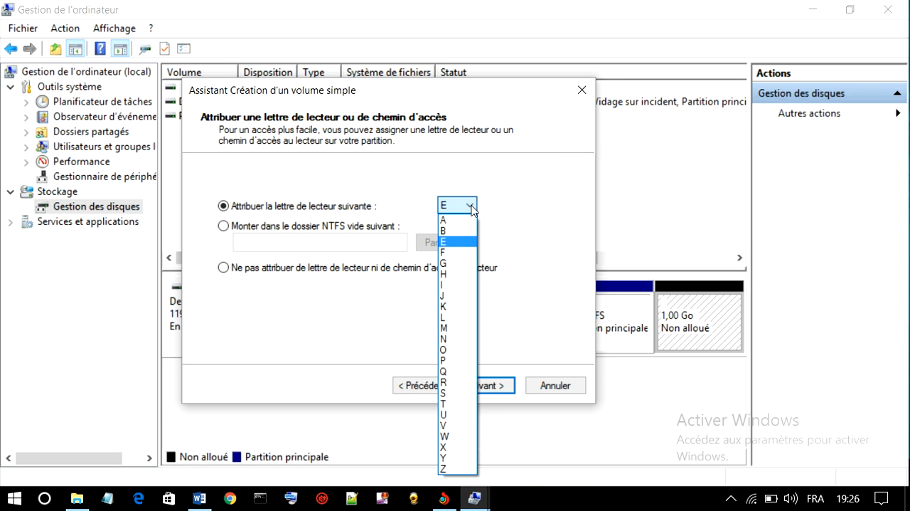
left_click(446, 275)
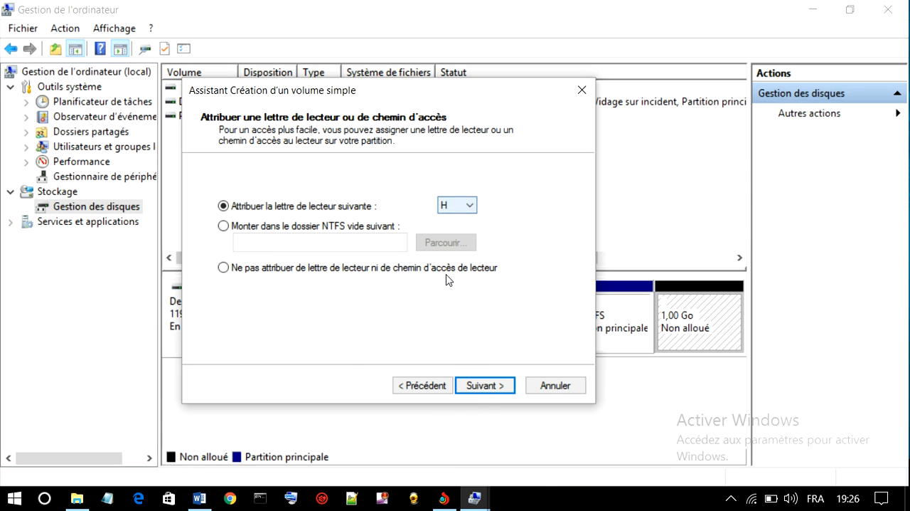
left_click(470, 386)
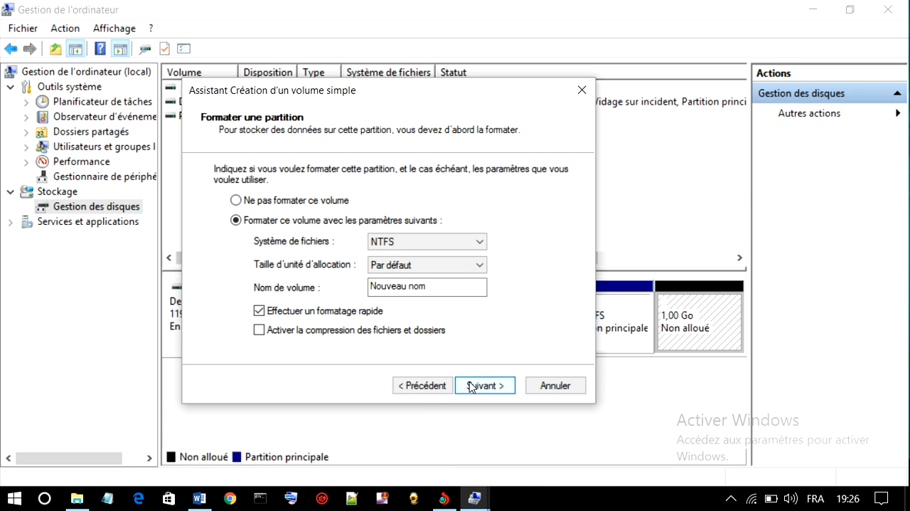
Name the new volume rasta, keep NTFS quick formatting with default allocation size, and finish creating it
left_click(416, 287)
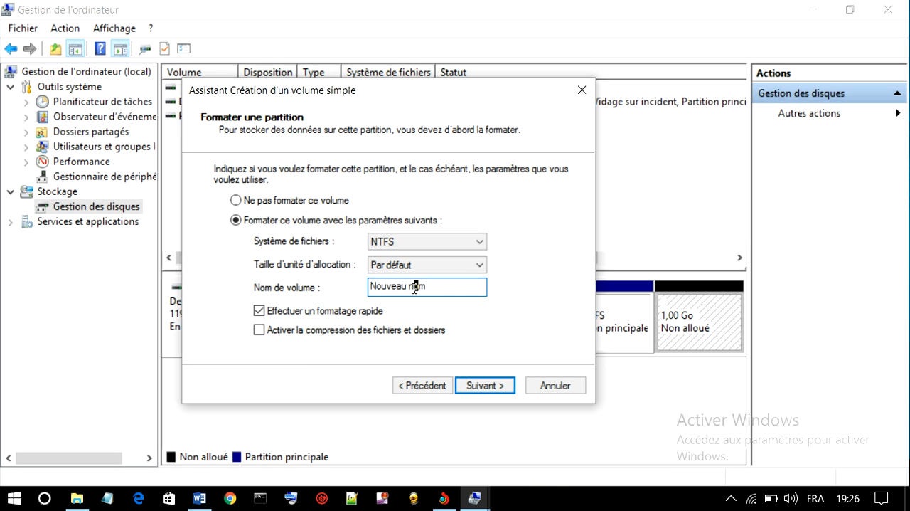
key("BackSpace")
key("BackSpace")
key("BackSpace")
key("BackSpace")
key("BackSpace")
key("BackSpace")
key("BackSpace")
key("BackSpace")
key("BackSpace")
type("rasta")
left_click(483, 386)
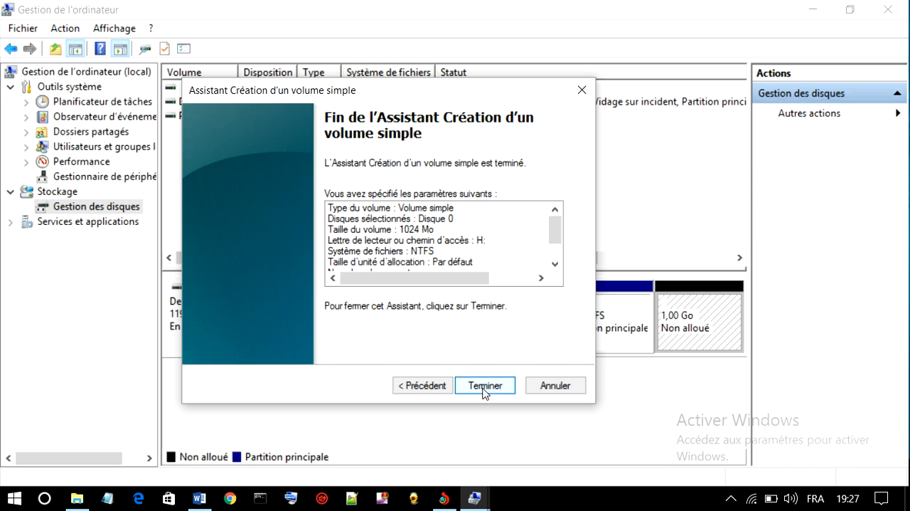
left_click(484, 386)
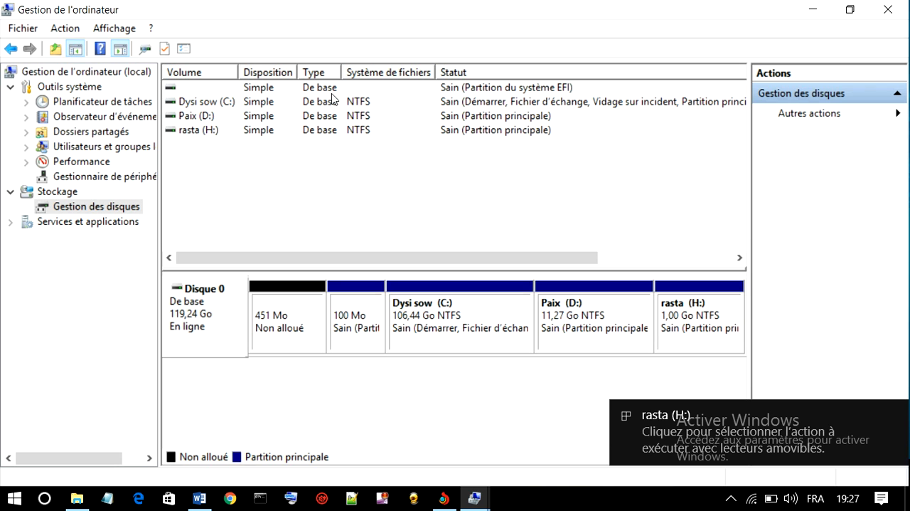
Check the rasta (H:) drive under Ce PC in File Explorer and return to Gestion des disques
left_click(814, 12)
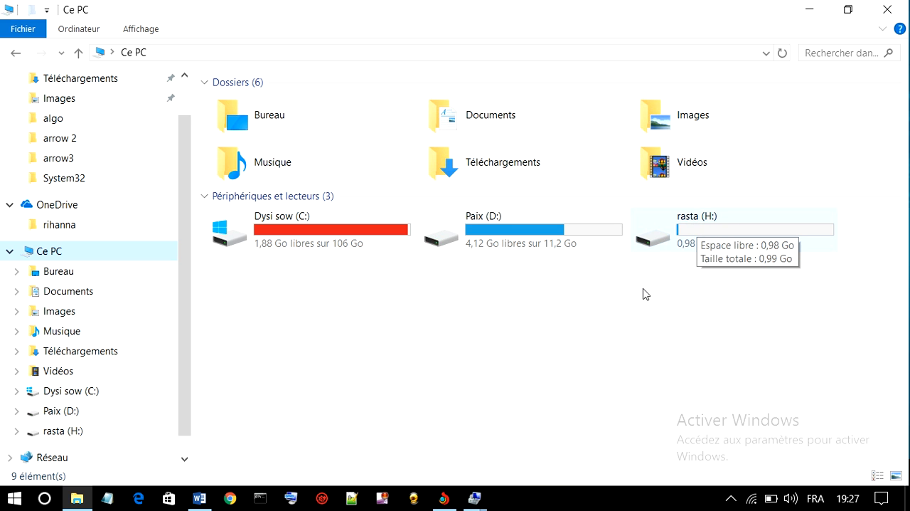
left_click(471, 499)
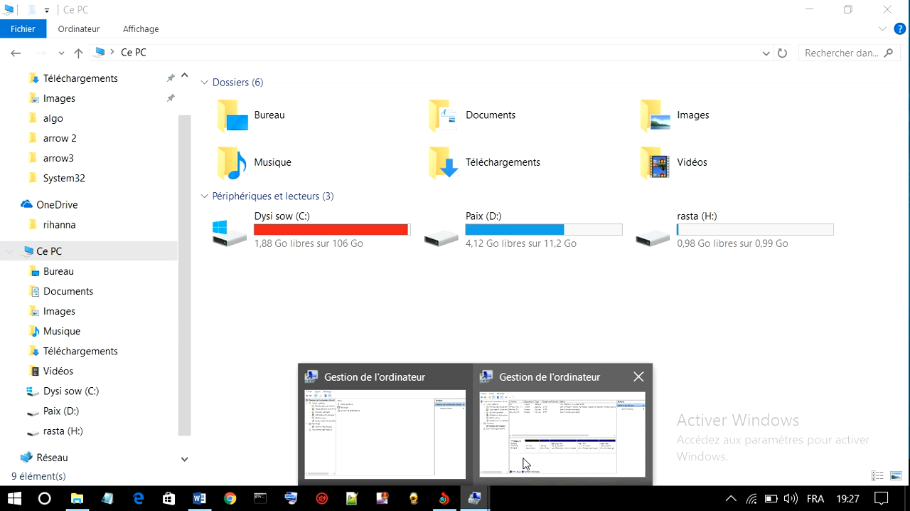
left_click(524, 458)
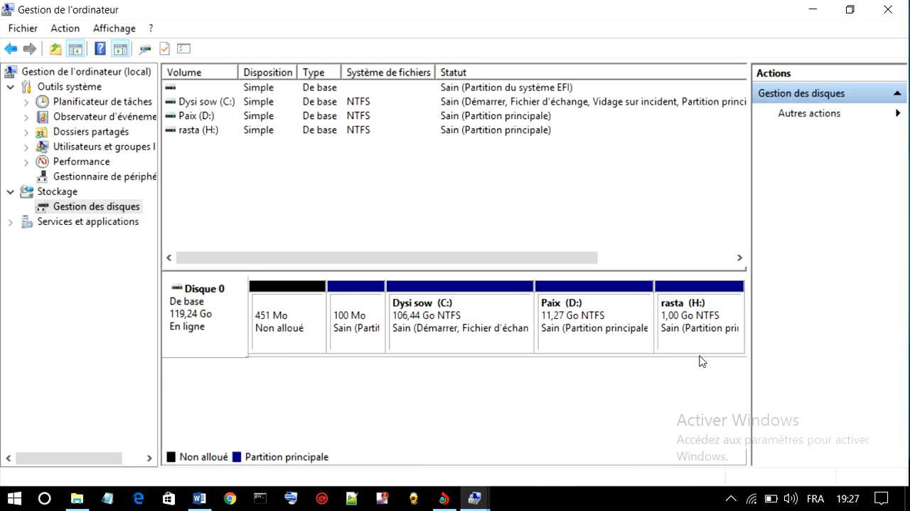
Delete the rasta (H:) volume and confirm its removal
left_click(684, 322)
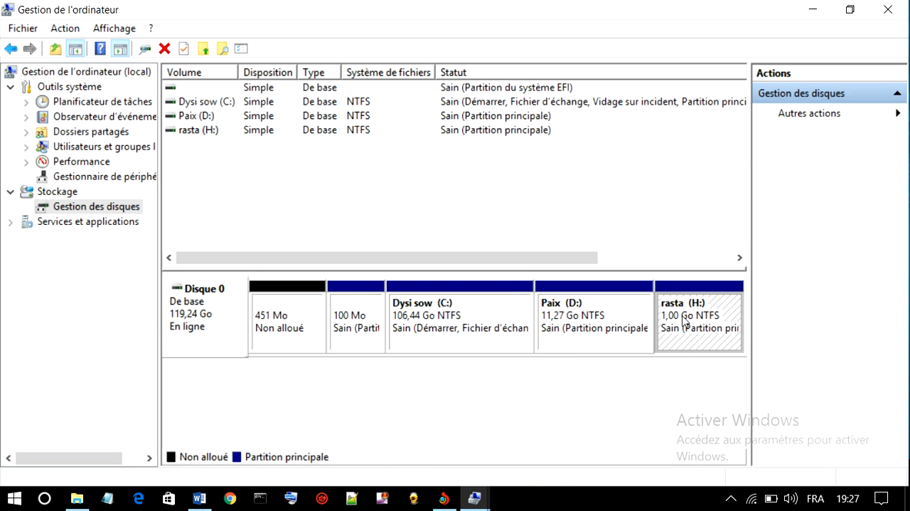
right_click(684, 320)
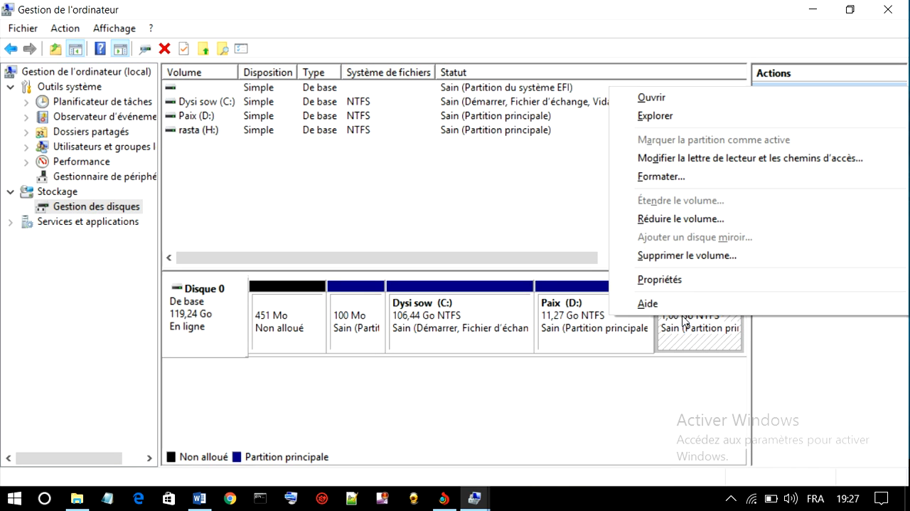
left_click(687, 257)
left_click(524, 318)
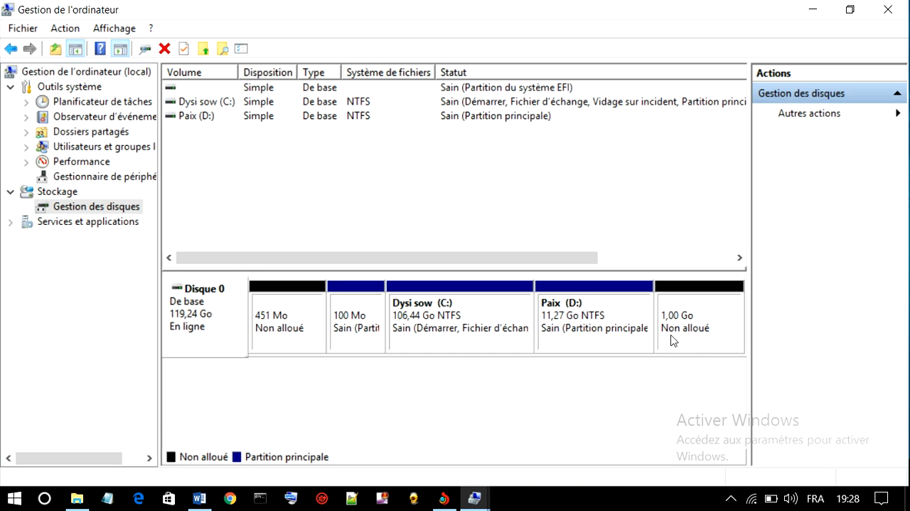
Extend the Paix (D:) volume with the 1024 MB of adjacent unallocated space on Disque 0
right_click(552, 320)
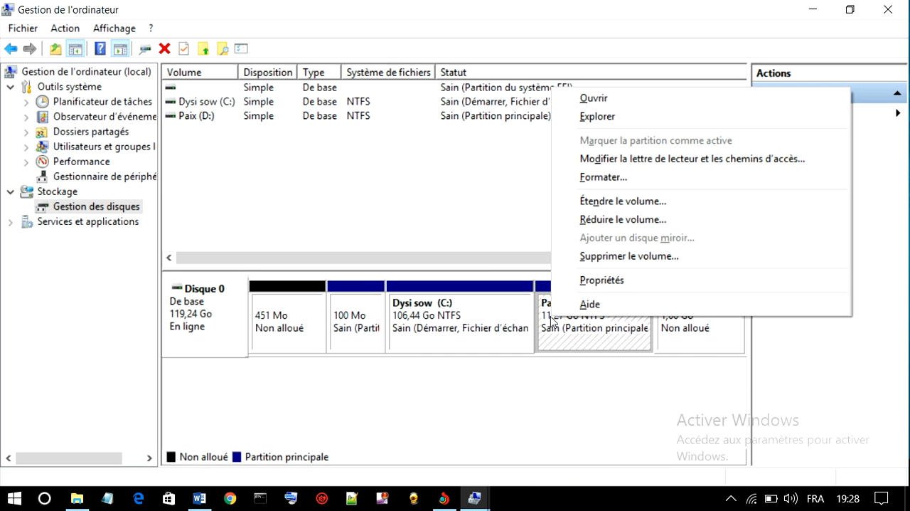
left_click(603, 203)
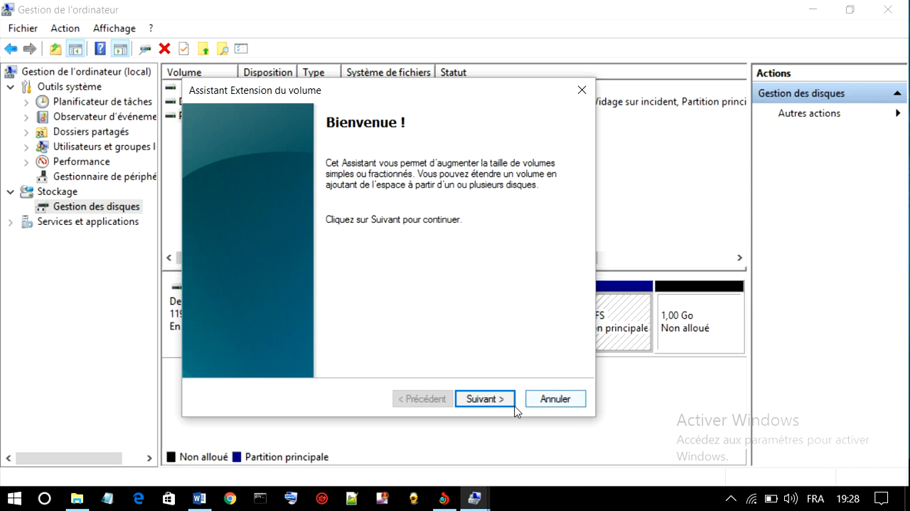
left_click(482, 399)
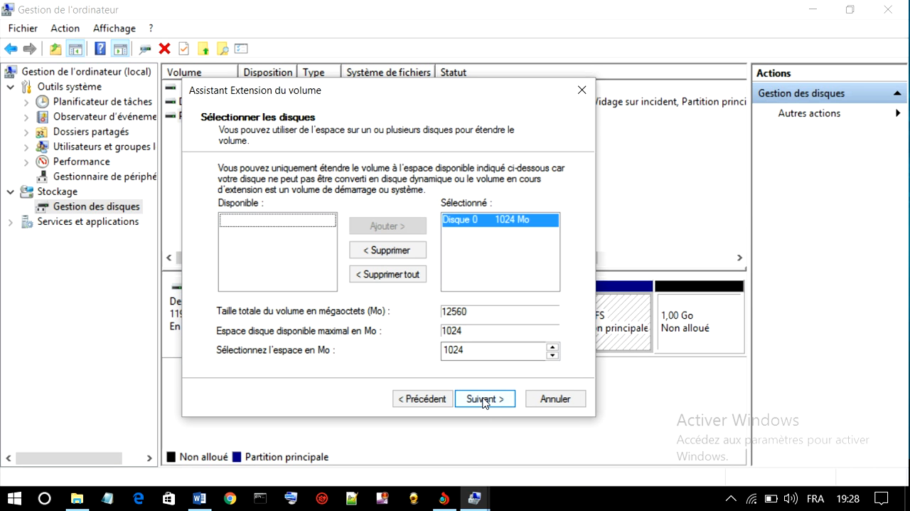
left_click(484, 399)
left_click(485, 399)
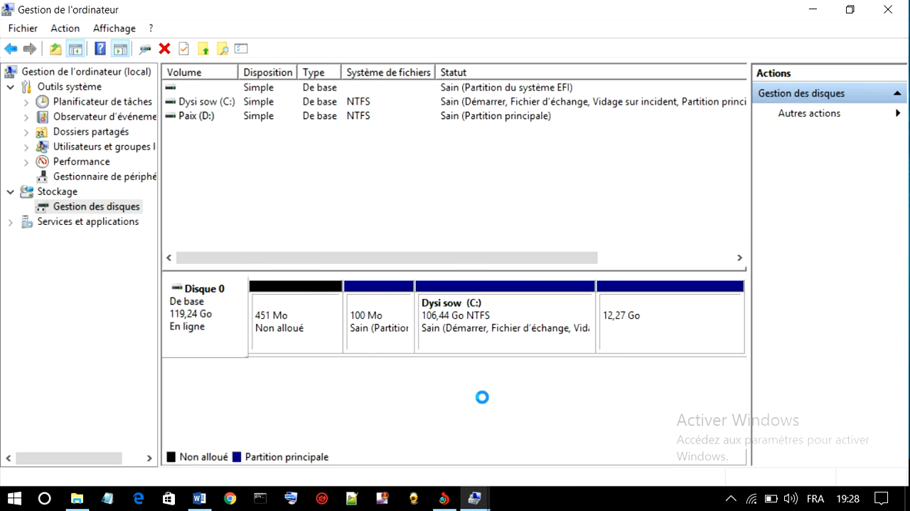